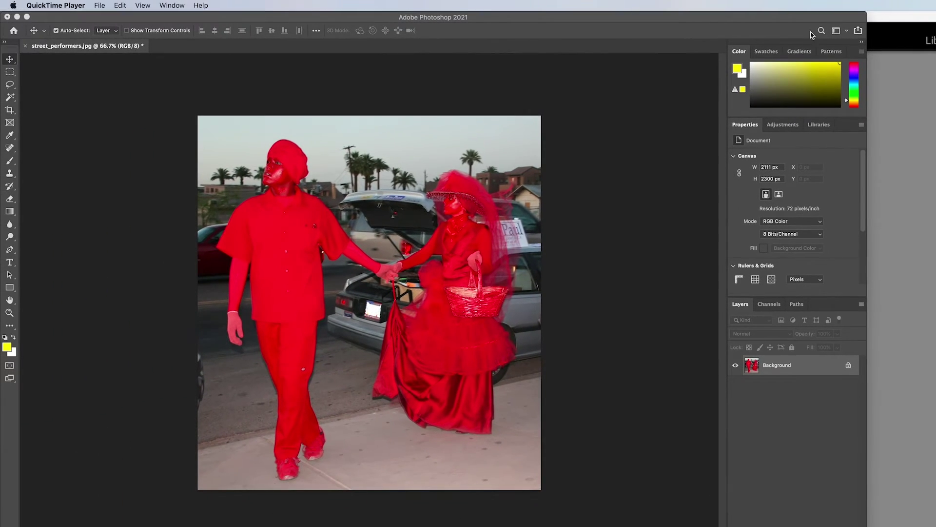
Search Discover for 'clone' and list all results, including Clone Source and Clone Stamp Tool.
click(833, 30)
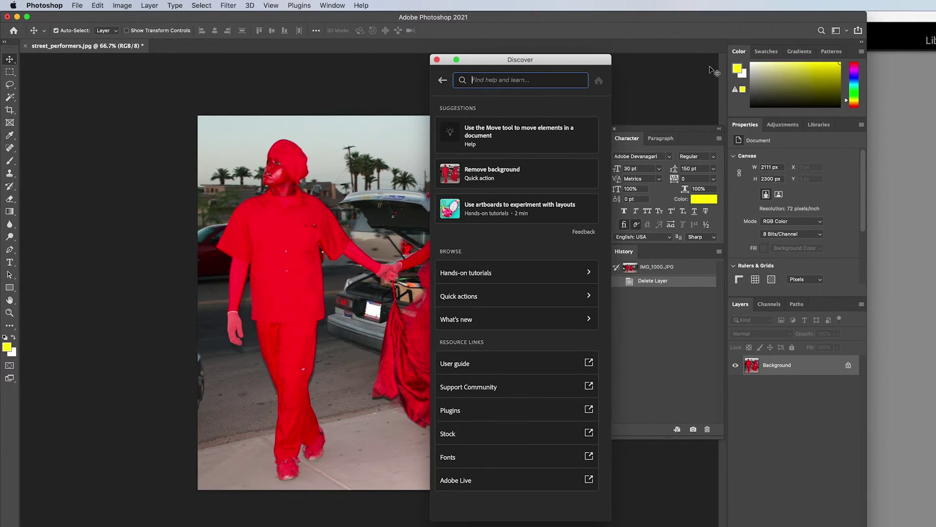
click(511, 33)
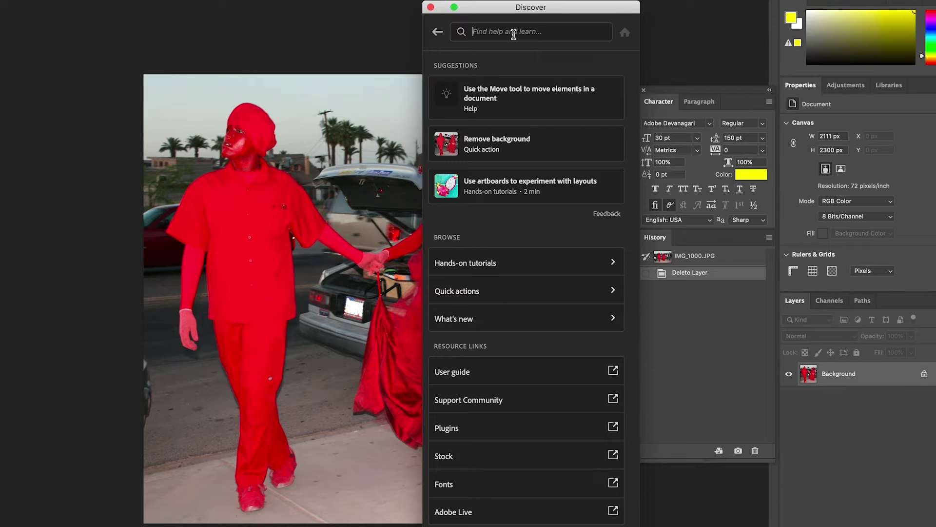
text(clo)
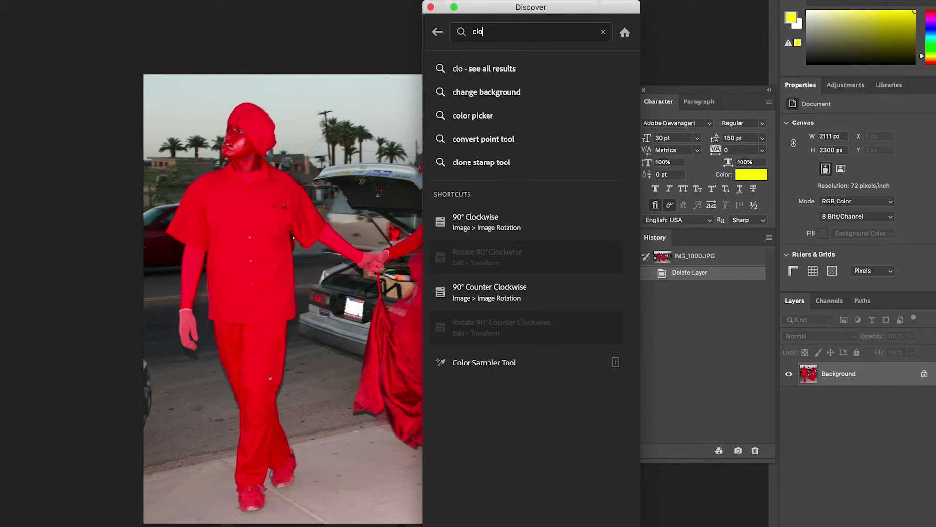
text(ne)
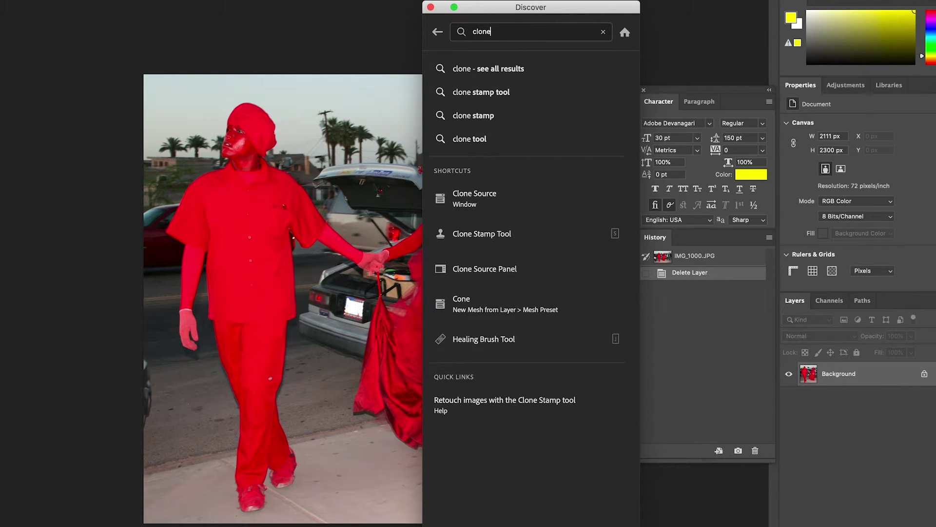
click(522, 32)
click(518, 74)
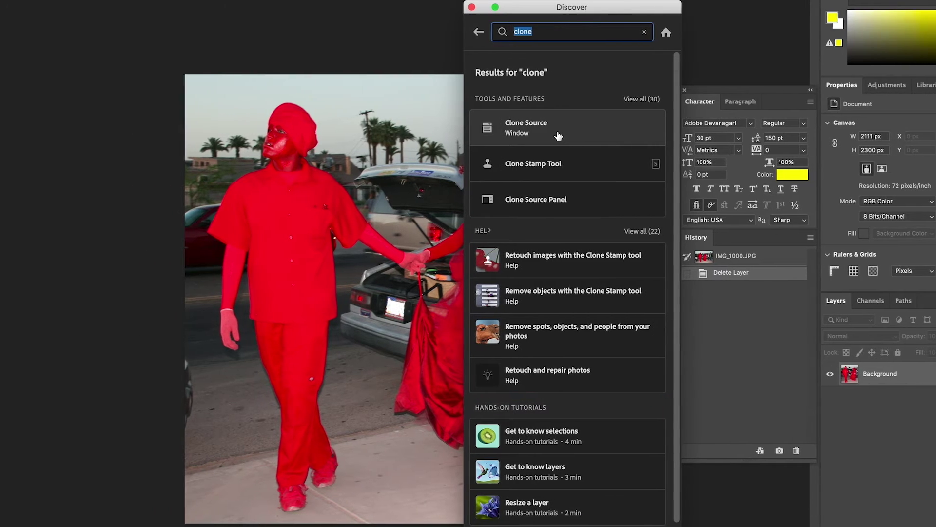
mouse_move(515, 161)
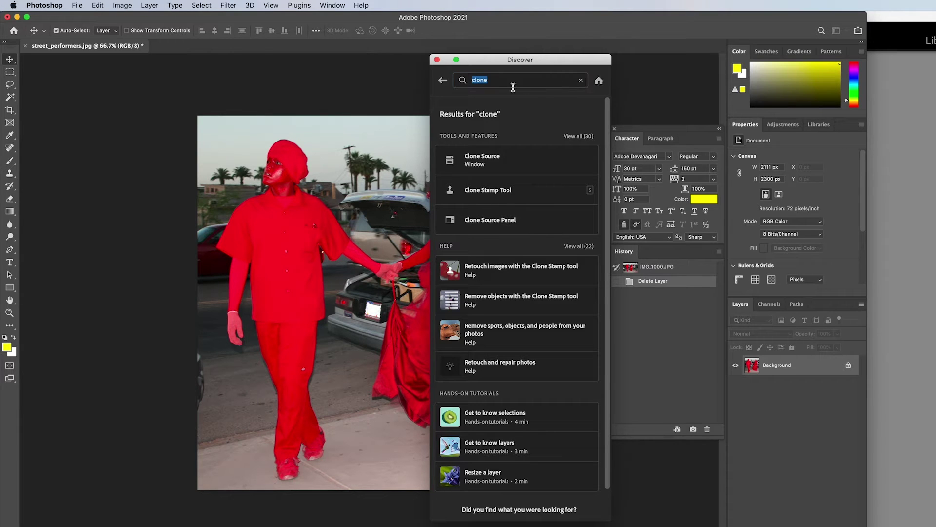
Go back to the Discover home page and clear the 'clone' search text.
click(464, 84)
click(442, 81)
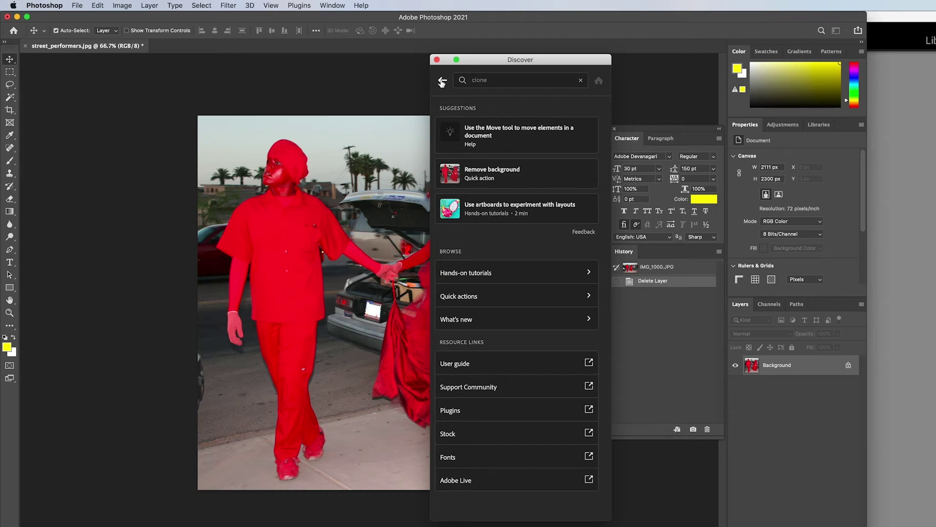
click(489, 79)
key(BackSpace)
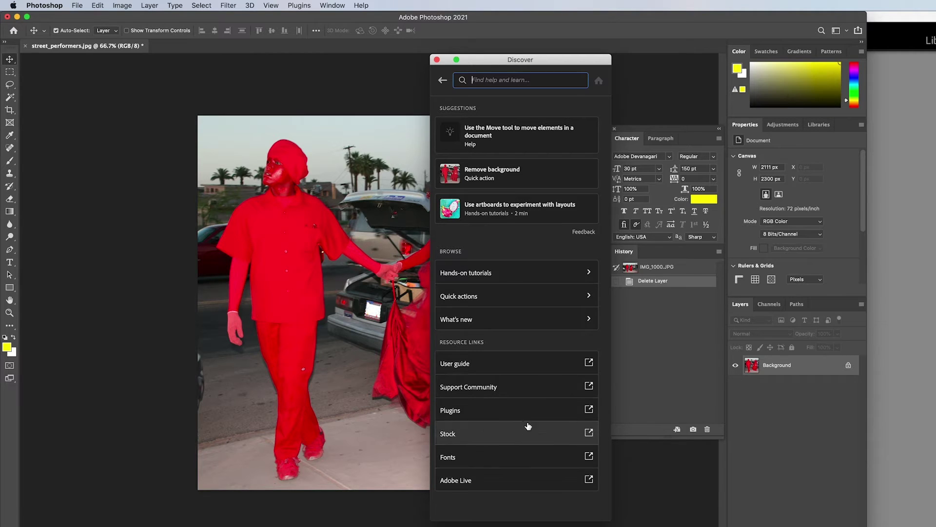
click(530, 304)
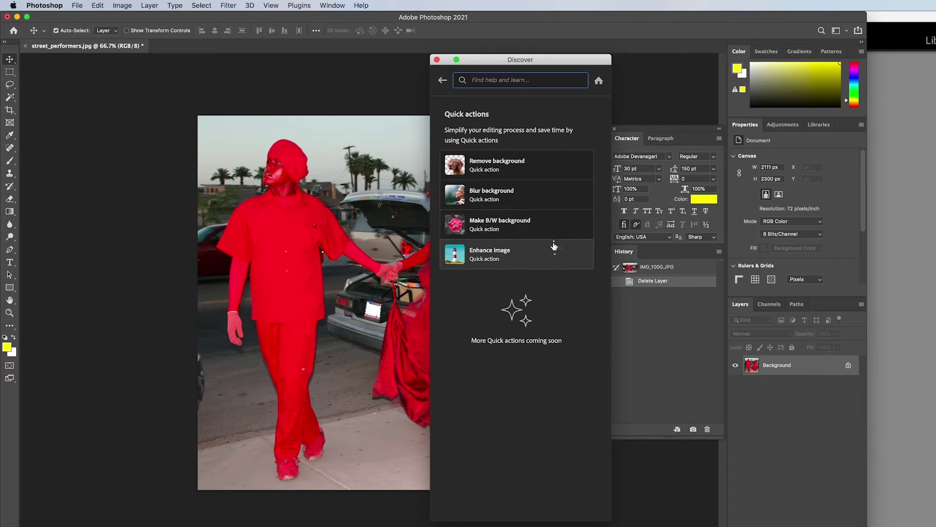
Apply the Blur background quick action to blur the street behind the performers.
click(551, 196)
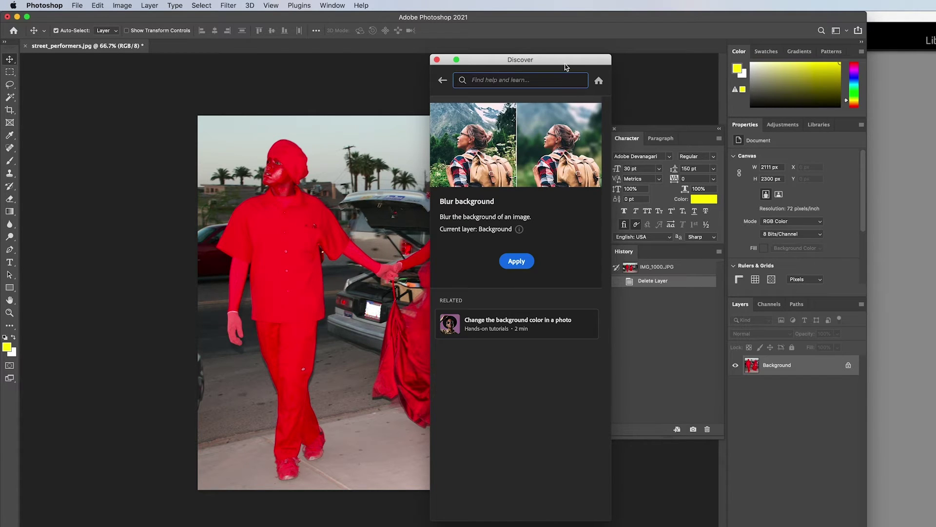
drag(568, 66, 709, 72)
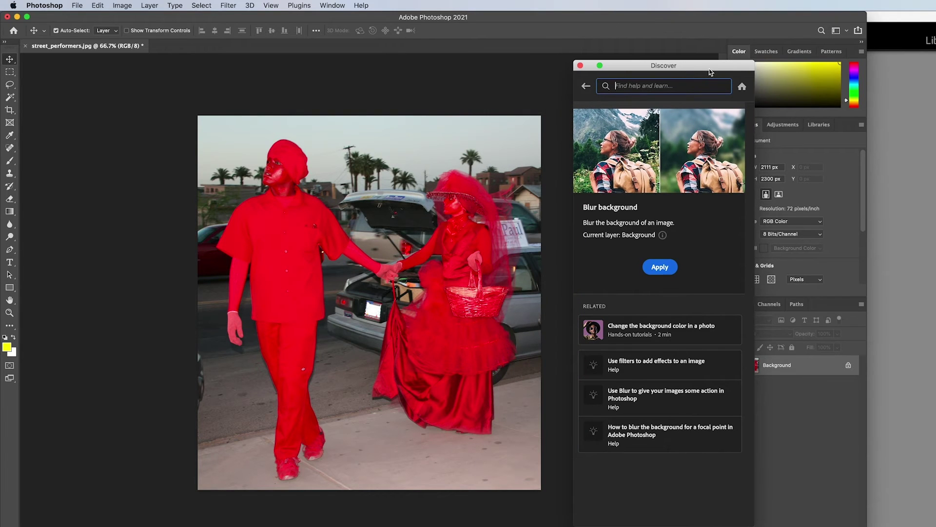
click(660, 267)
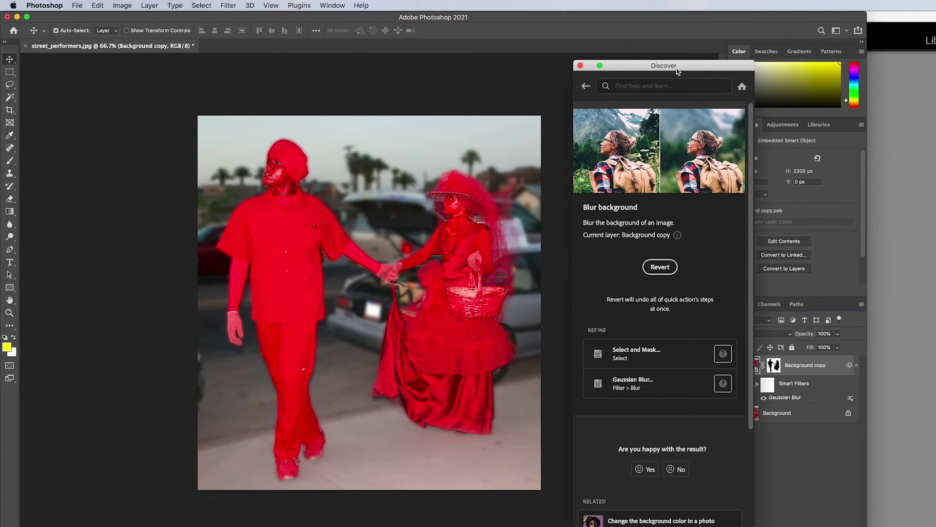
drag(677, 72, 233, 66)
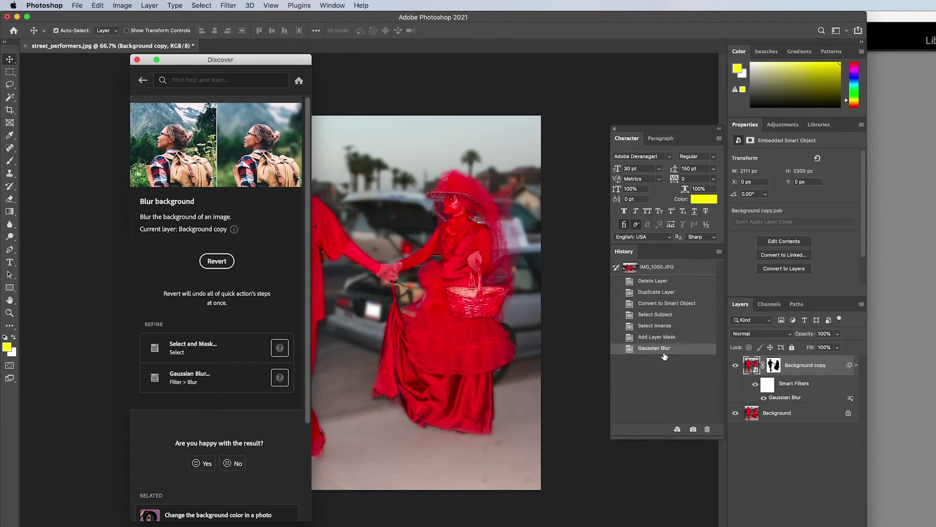
click(663, 314)
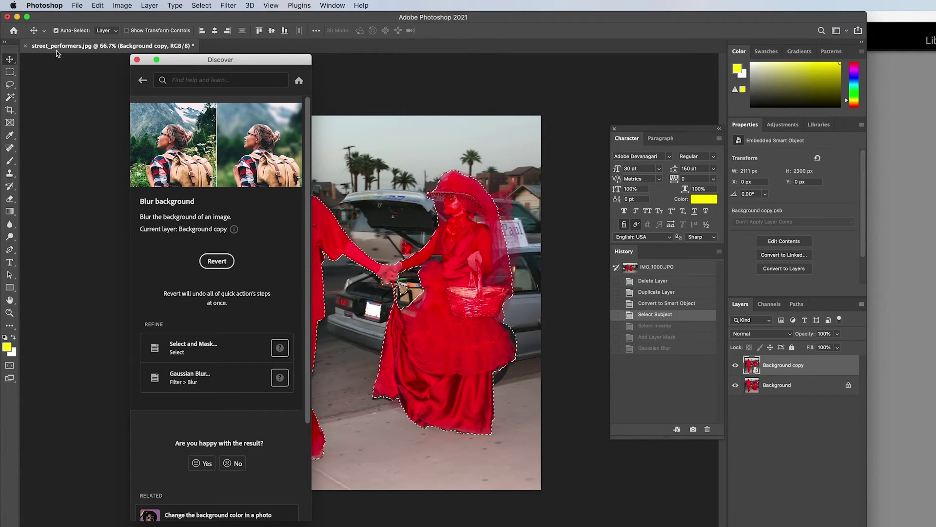
drag(220, 62, 128, 57)
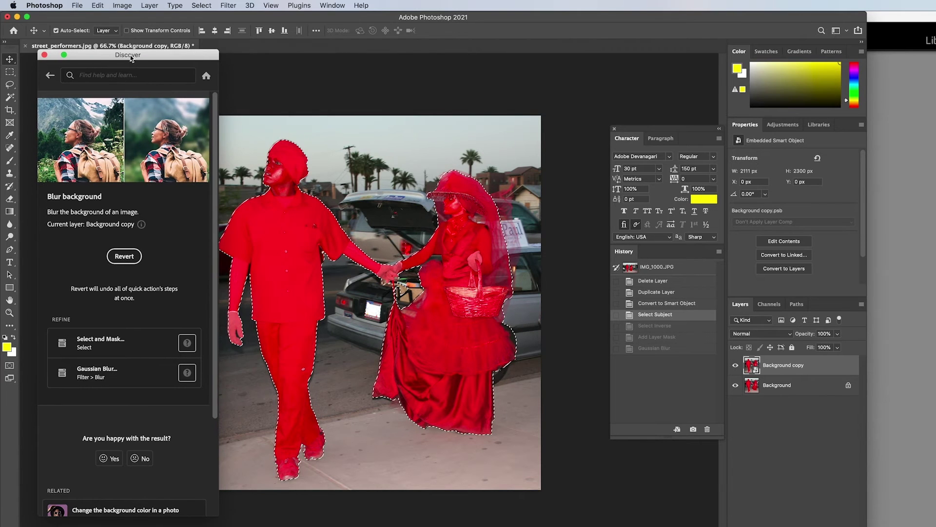
click(664, 326)
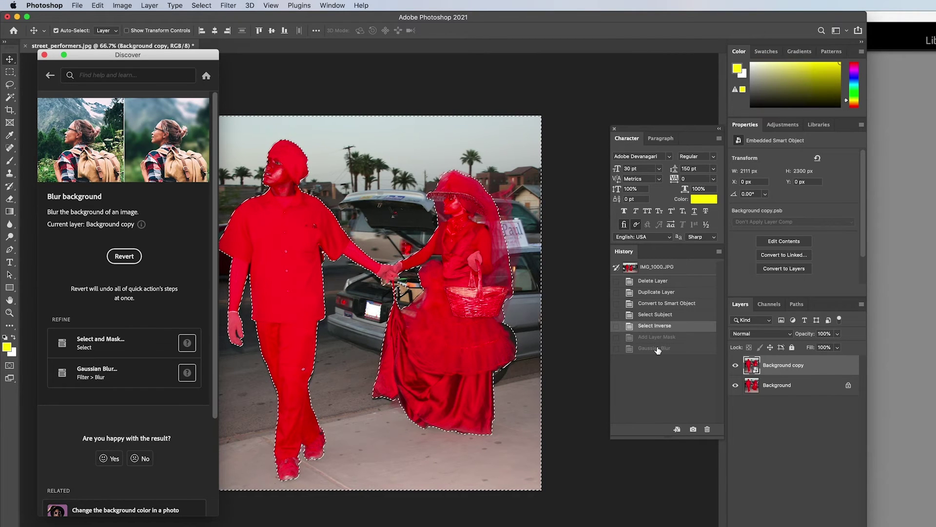
click(657, 348)
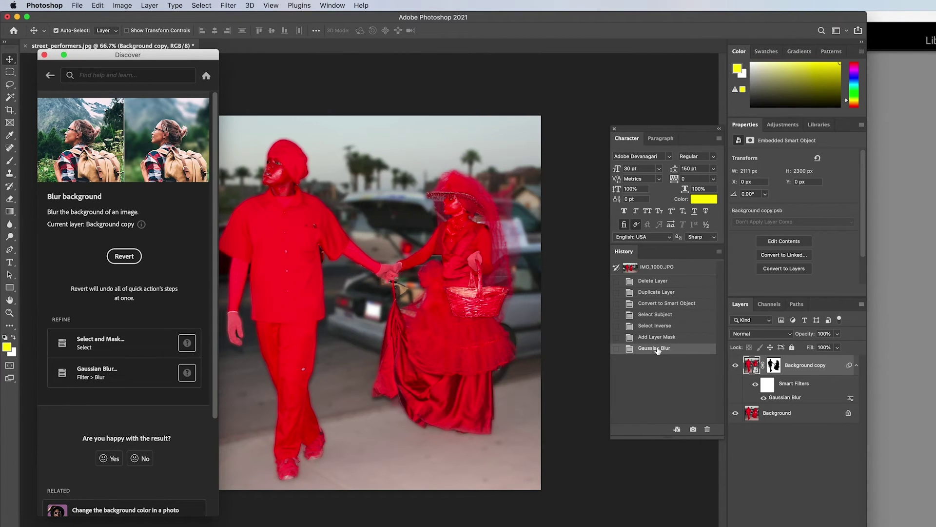
click(45, 55)
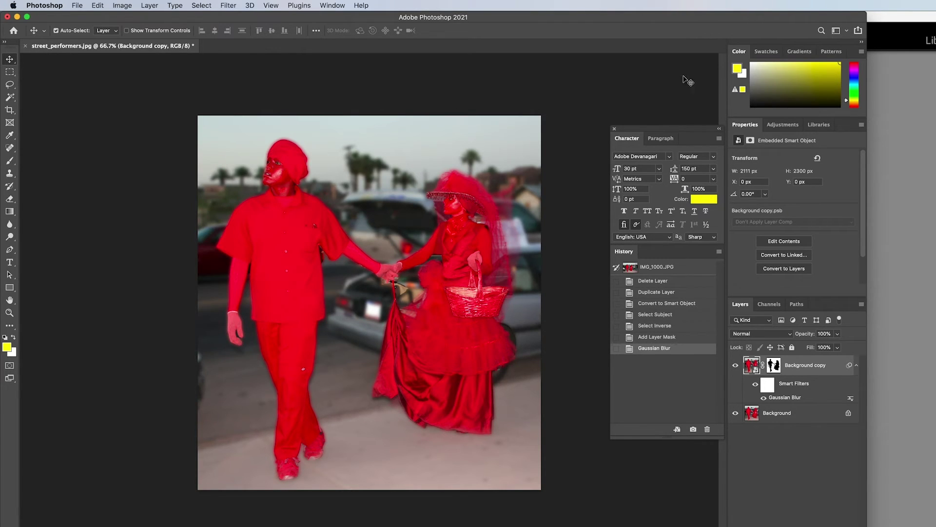
click(847, 32)
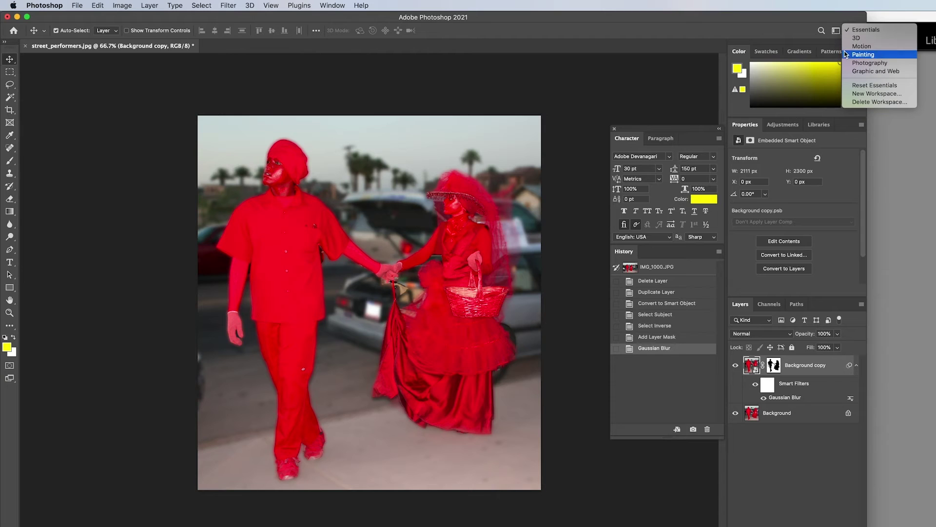
Switch to the Photography workspace, return to Essentials, and reset Essentials to its default layout.
click(848, 64)
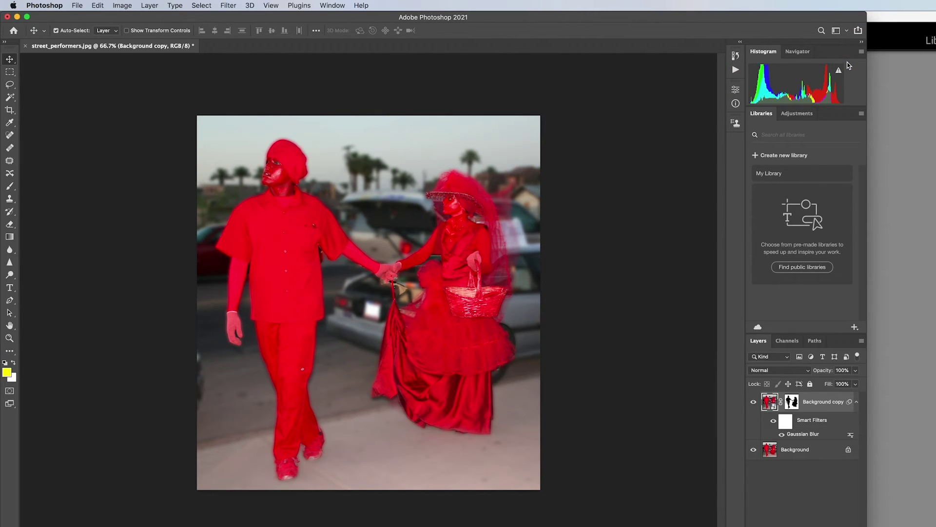
click(848, 31)
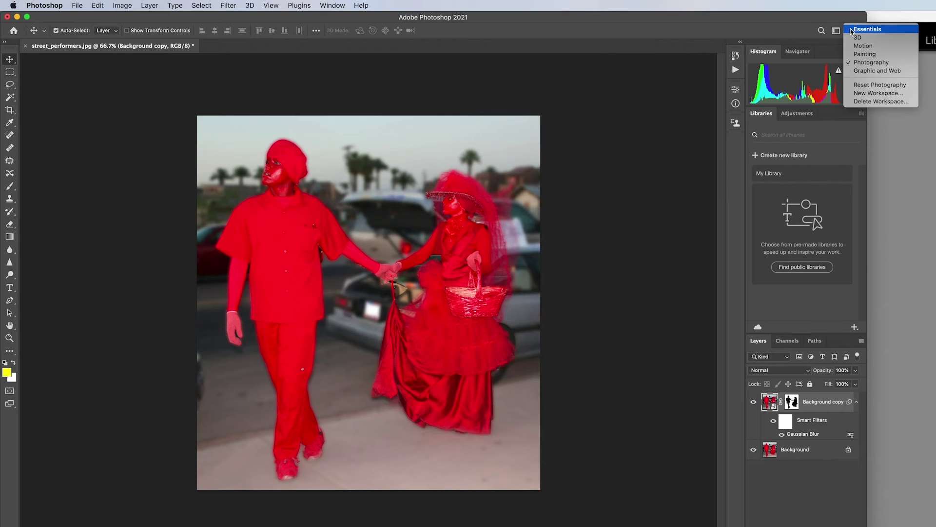
click(851, 29)
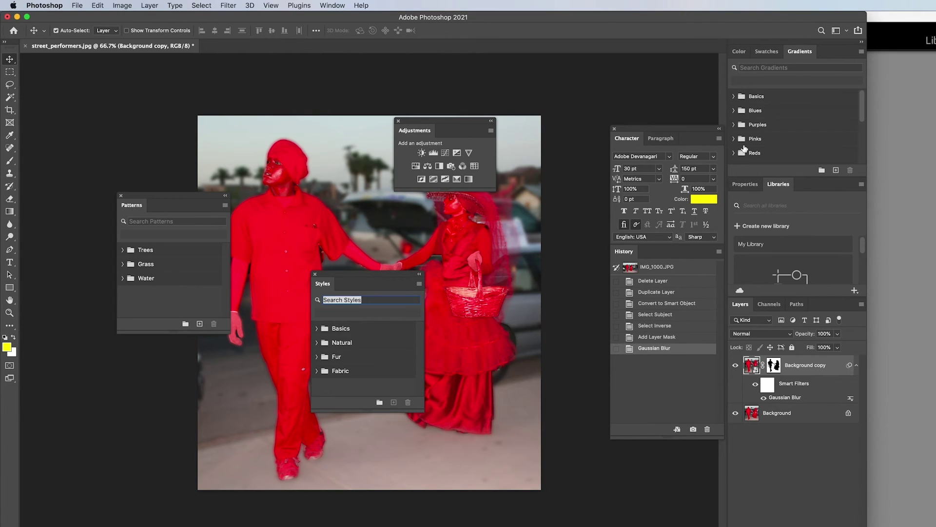
click(847, 31)
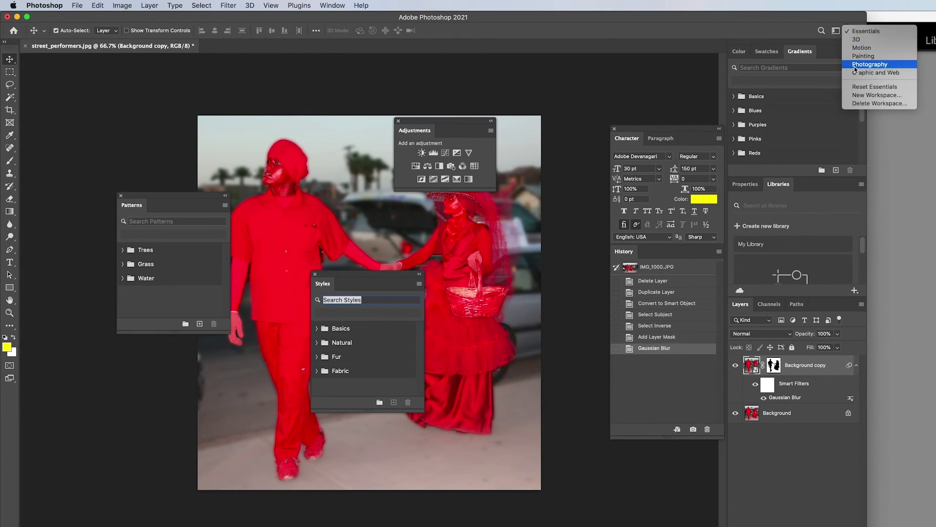
click(858, 86)
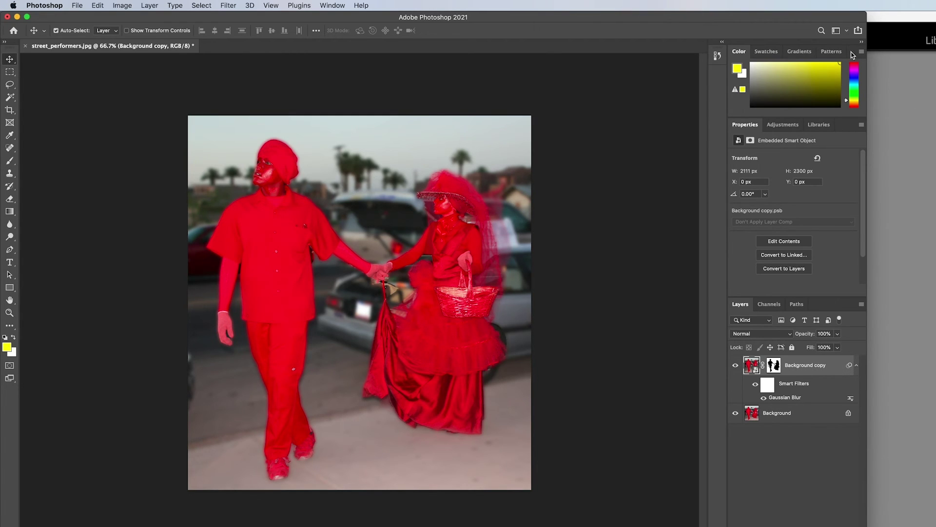
Save the current panel layout as a new workspace named 'My Workspace'.
click(846, 31)
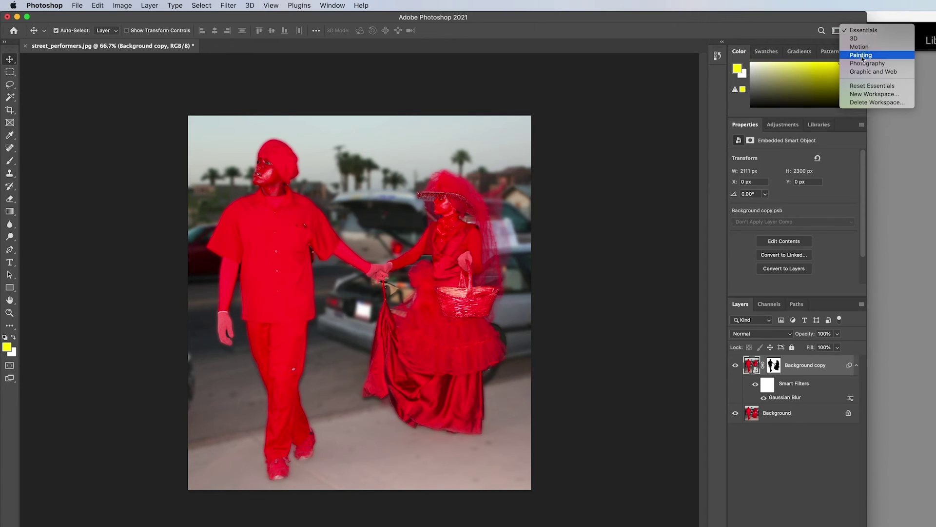
click(866, 96)
text(My W)
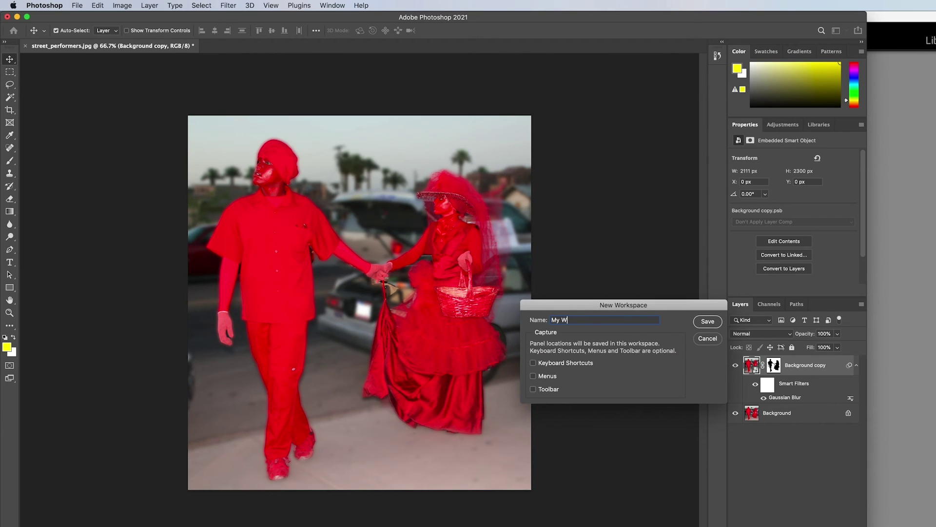
text(orkspace)
click(707, 322)
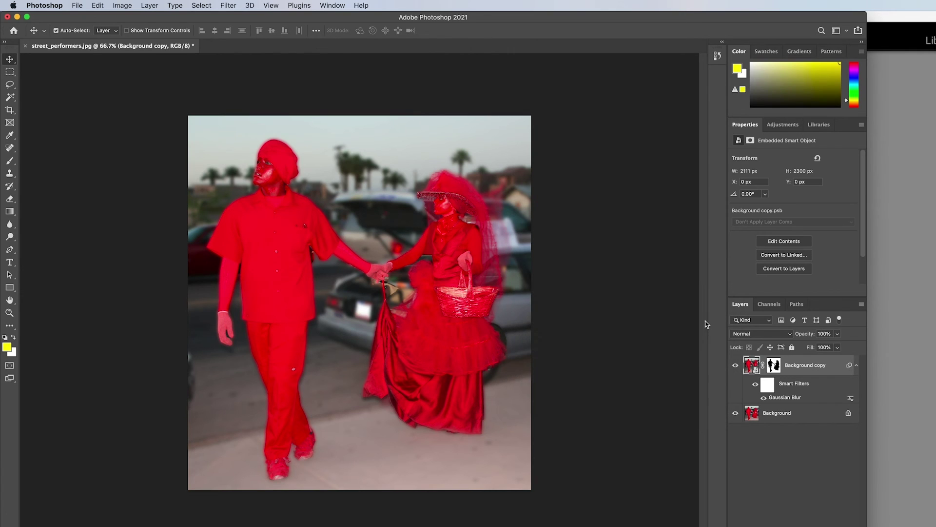
click(836, 30)
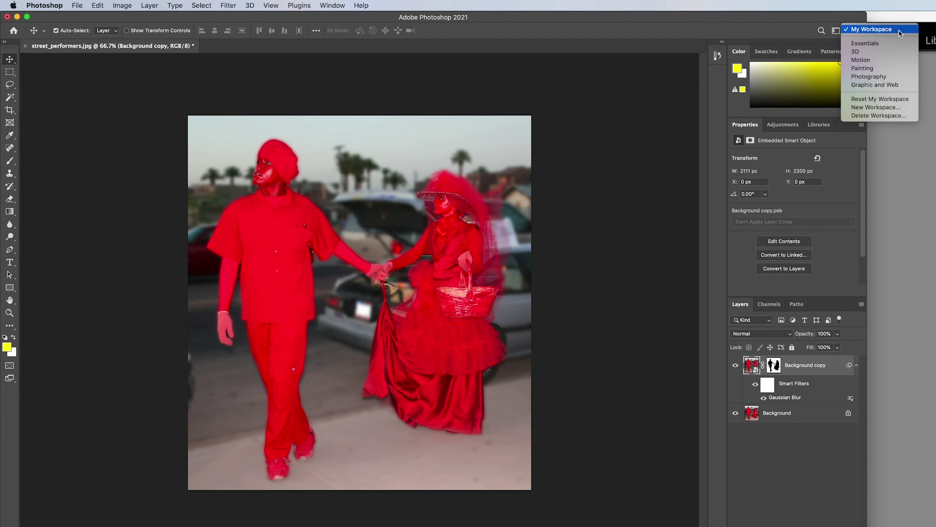
Delete the custom workspace 'My Workspace' and confirm its permanent removal.
click(875, 44)
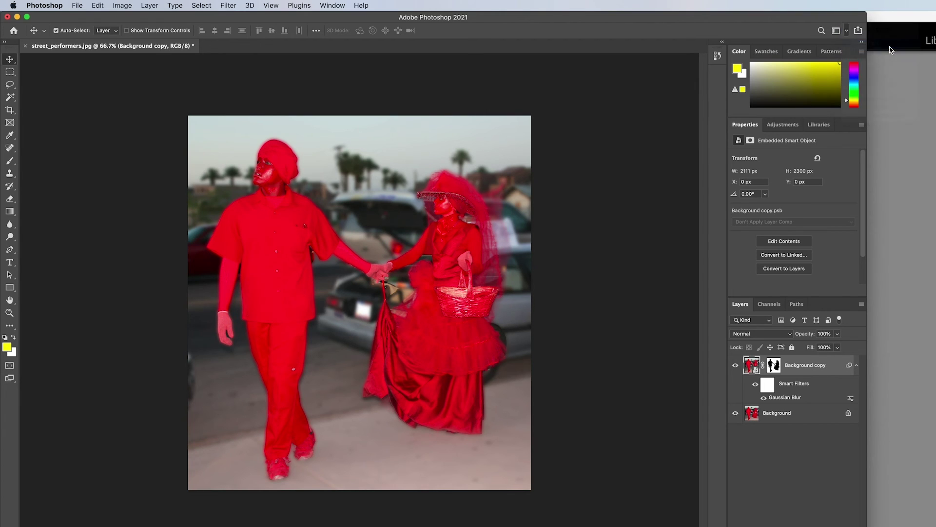
click(847, 31)
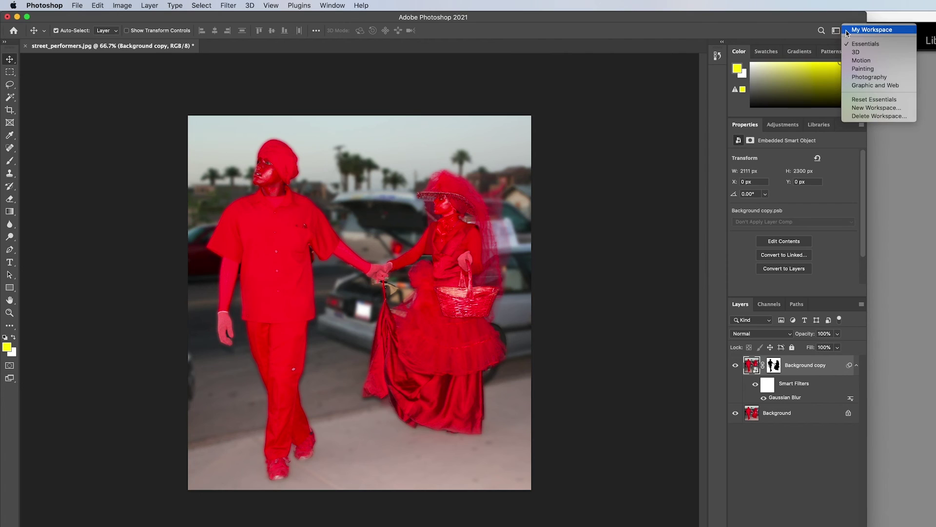
click(853, 116)
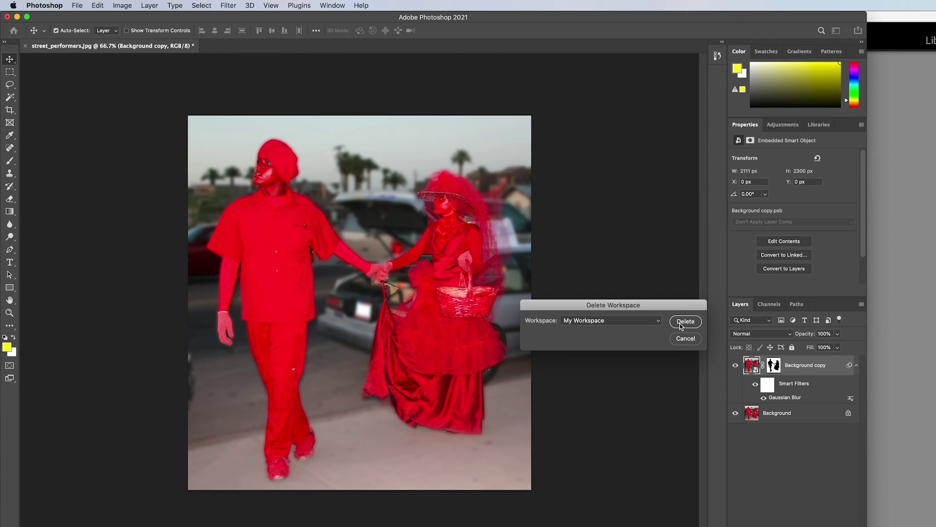
click(659, 321)
click(659, 322)
click(683, 322)
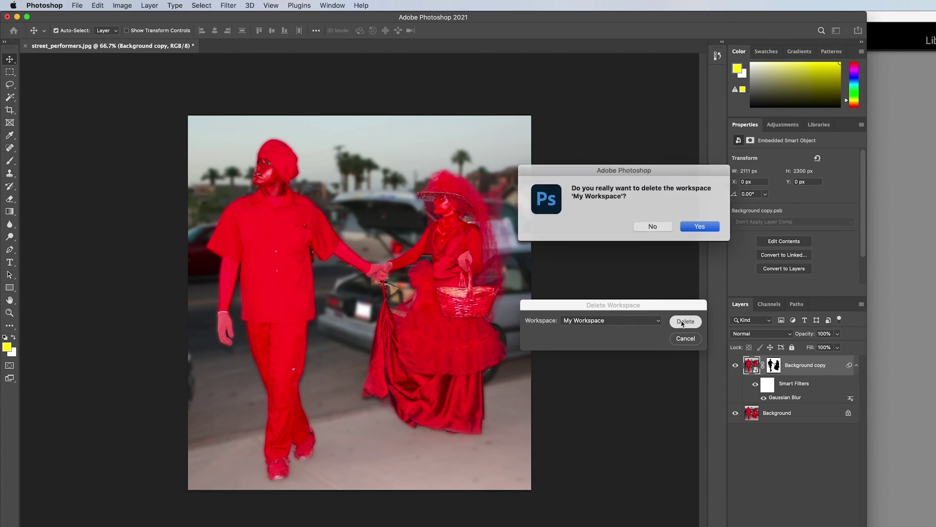
click(698, 226)
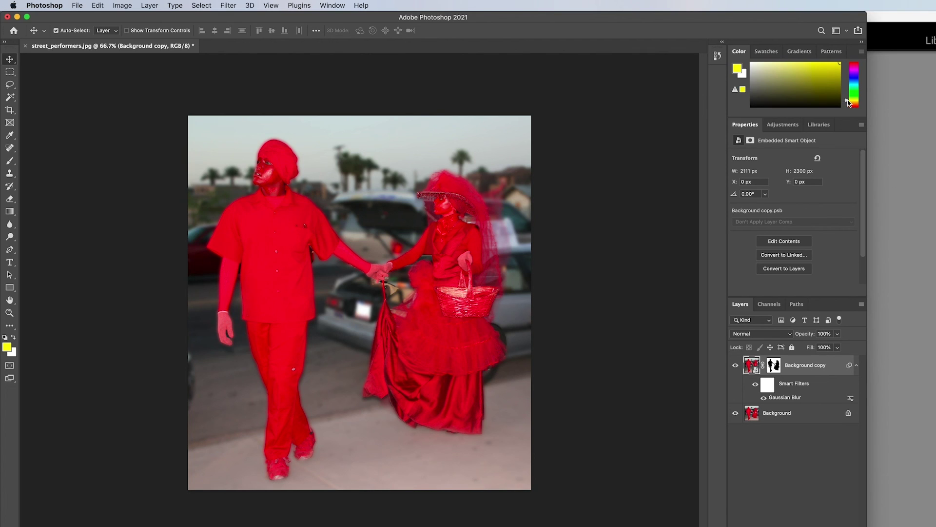
Show the Share options for the photo, offering Original or Small size and Mail.
click(858, 32)
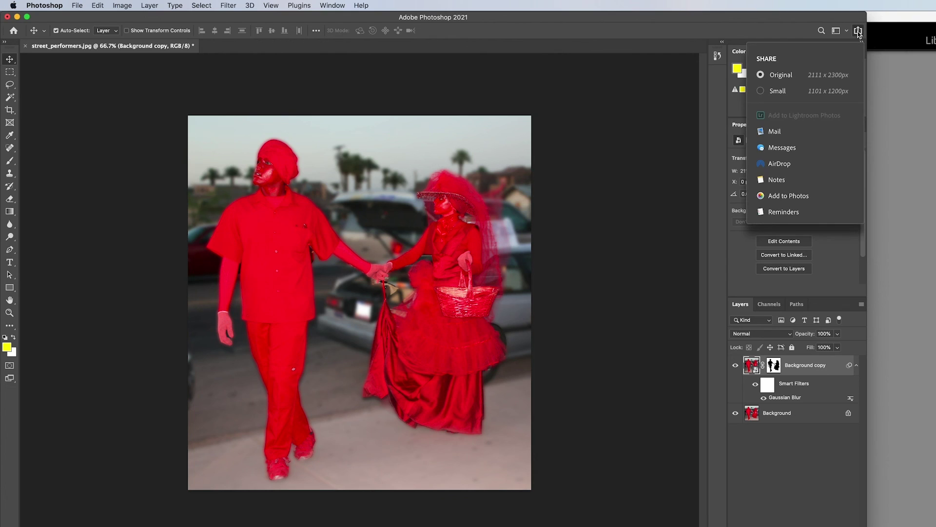